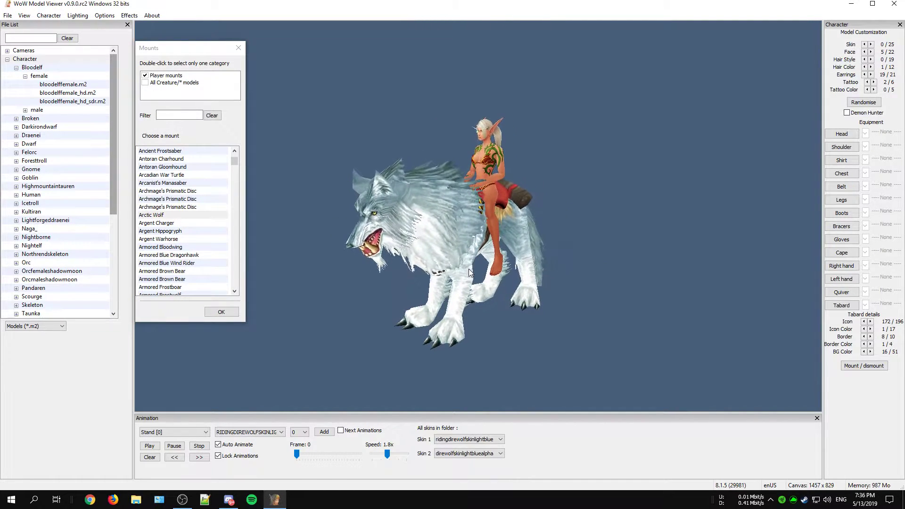
Switch the mount to Ashes of Al'ar and turn the phoenix to a side view
{"action": "scroll", "coordinate": [185, 246], "scroll_direction": "down", "scroll_amount": 5}
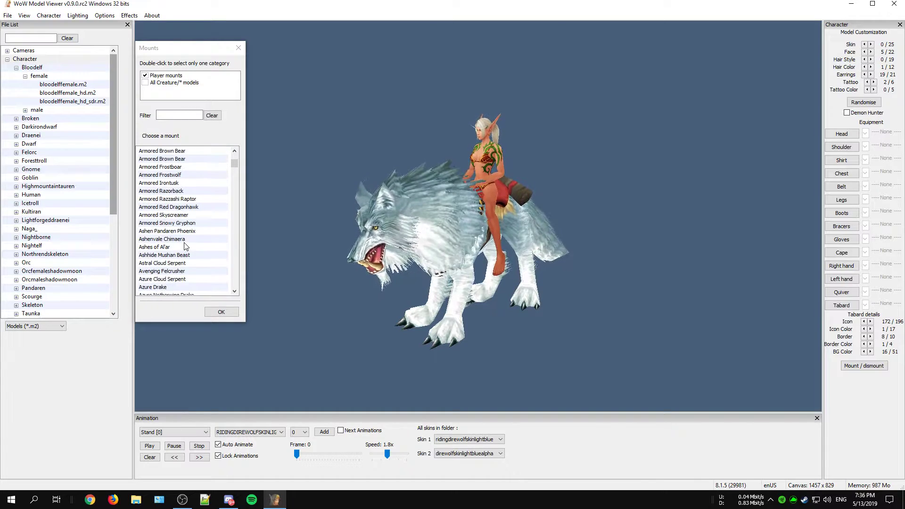
{"action": "left_click", "coordinate": [185, 247]}
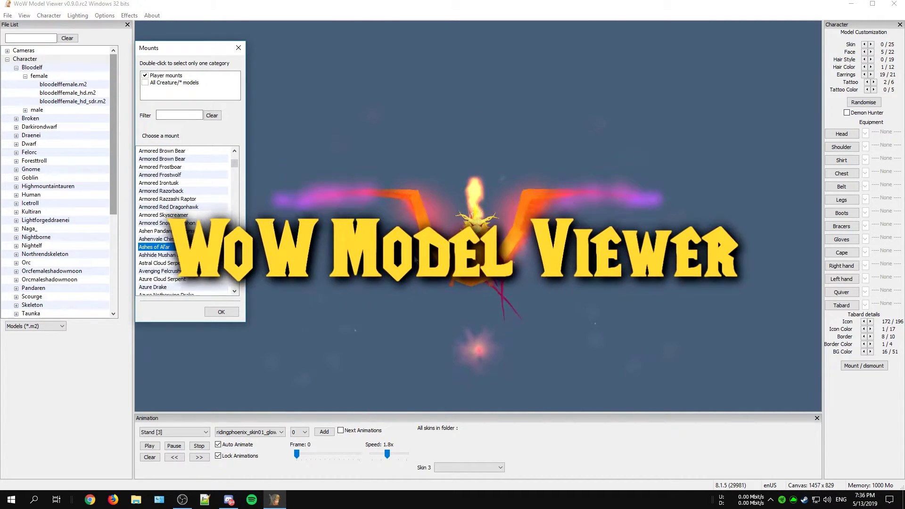
{"action": "left_click_drag", "start_coordinate": [329, 287], "coordinate": [396, 267]}
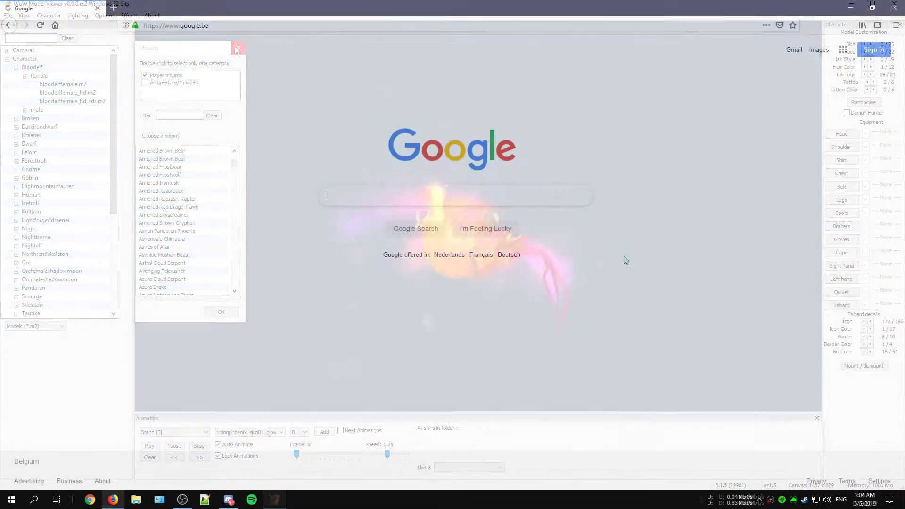
Search Google for 'wow model viewer'
{"action": "type", "text": "wow mode"}
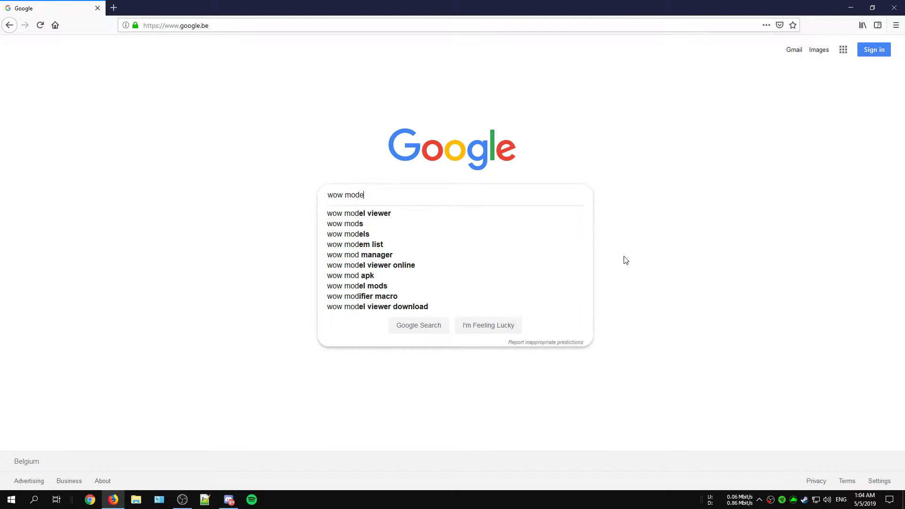
{"action": "type", "text": "l viewer"}
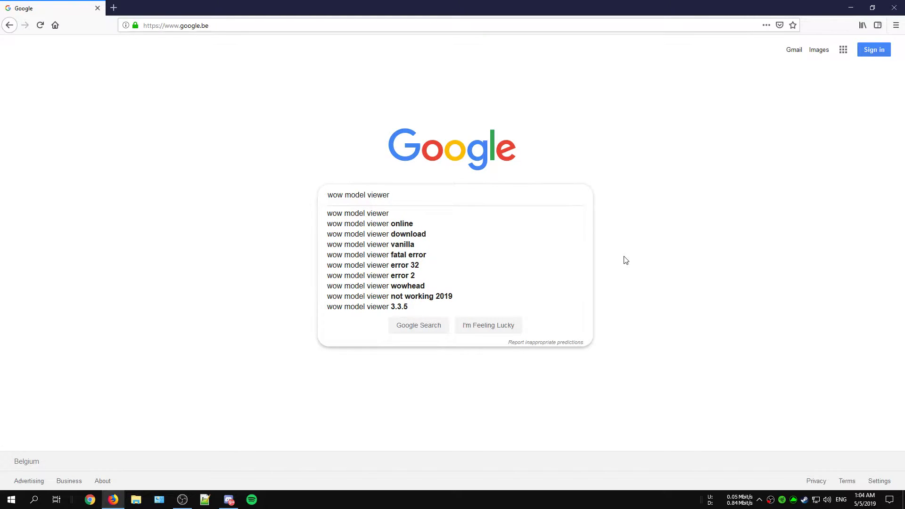
{"action": "key", "text": "Return"}
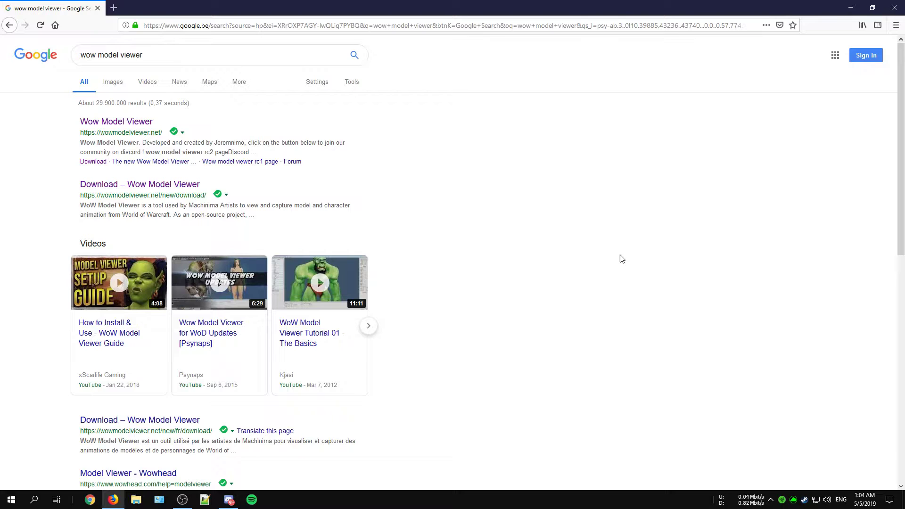
Open the wowmodelviewer.net result and expand the site's navigation menu
{"action": "left_click", "coordinate": [121, 124]}
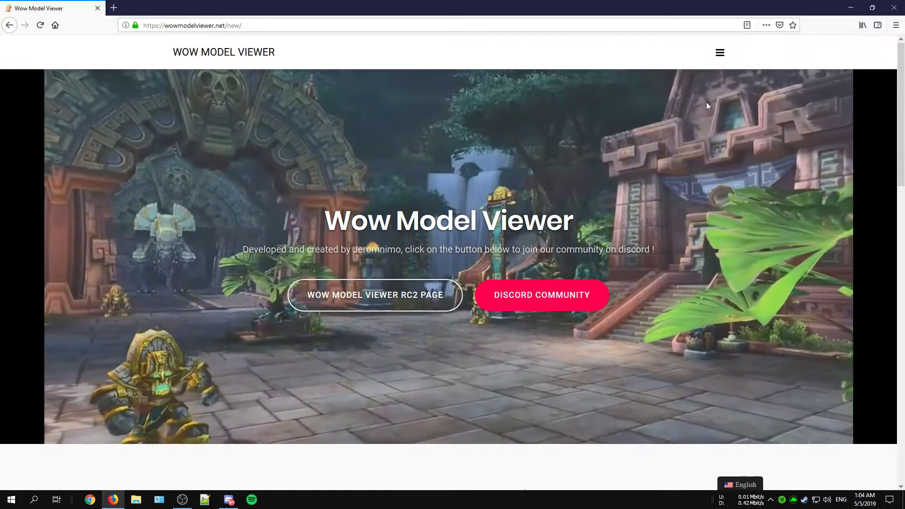
{"action": "left_click", "coordinate": [720, 53]}
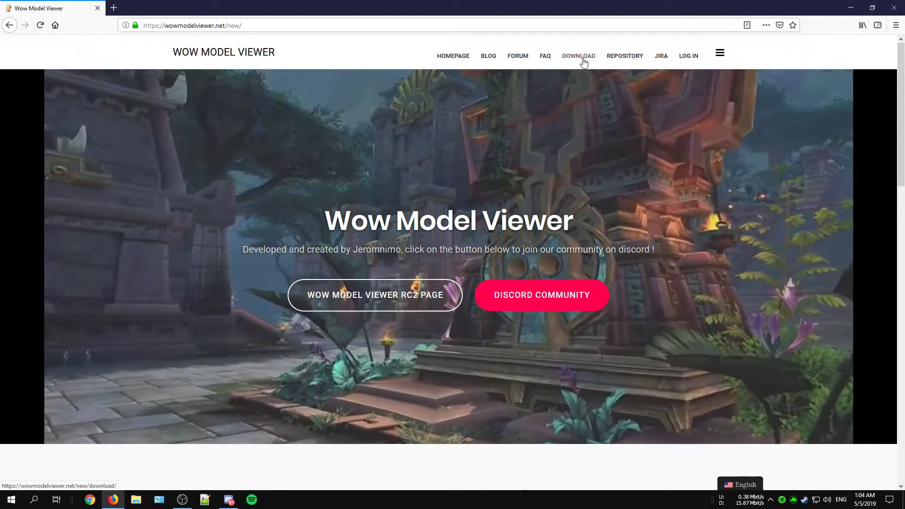
Save WMV_Installer_v090rc2.exe from the 0.9.X table on the site's download page
{"action": "left_click", "coordinate": [583, 63]}
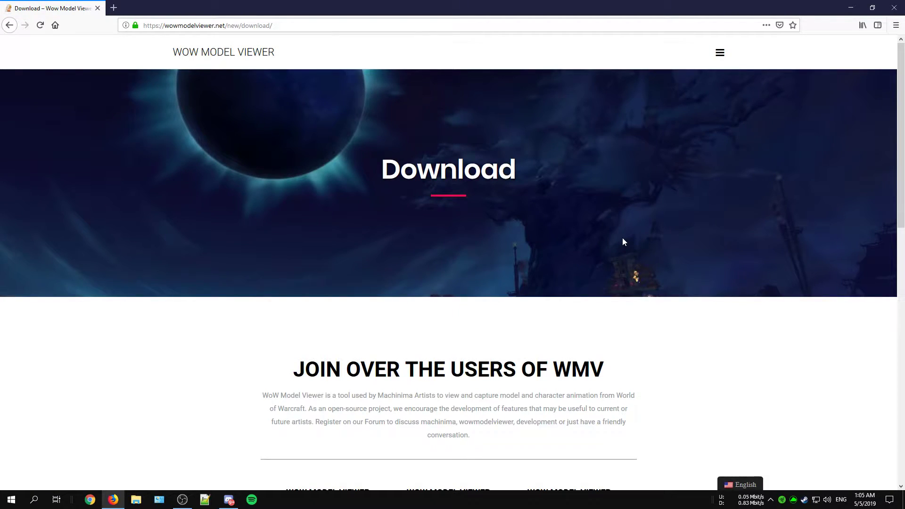
{"action": "scroll", "coordinate": [623, 242], "scroll_direction": "down", "scroll_amount": 5}
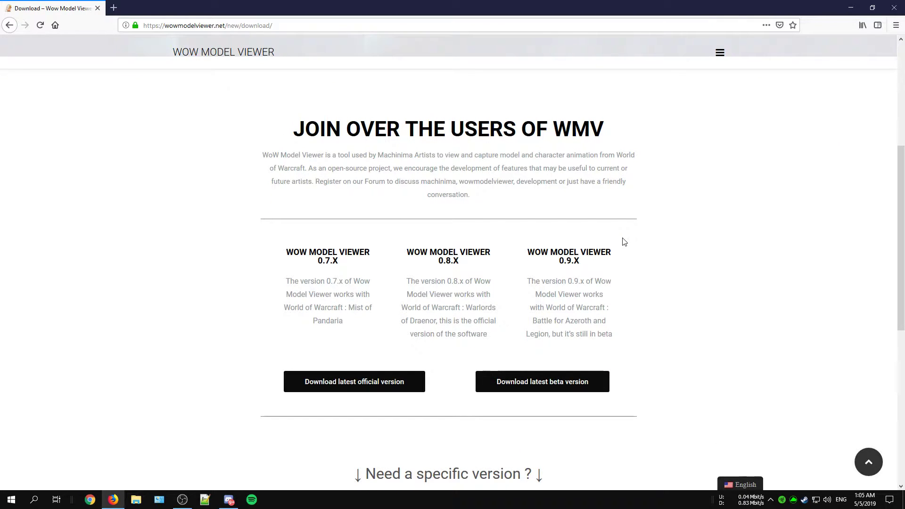
{"action": "scroll", "coordinate": [624, 242], "scroll_direction": "down", "scroll_amount": 1}
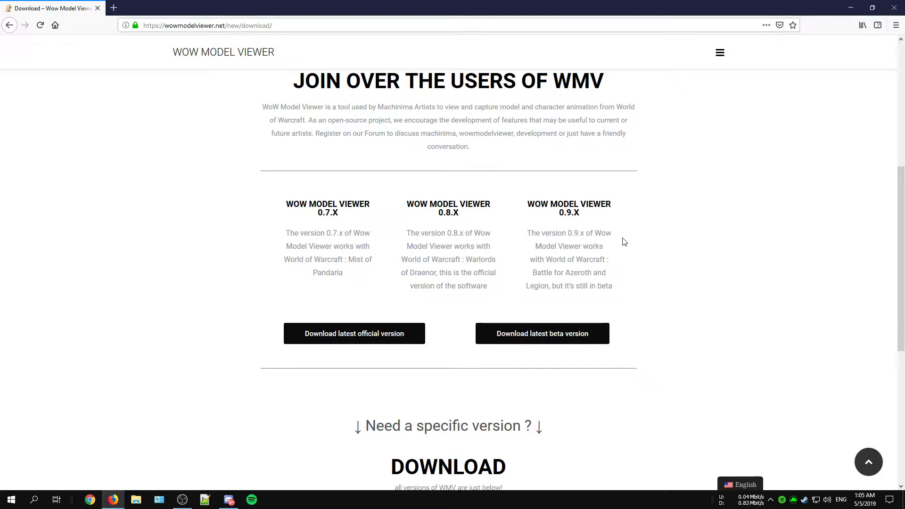
{"action": "scroll", "coordinate": [624, 242], "scroll_direction": "down", "scroll_amount": 1}
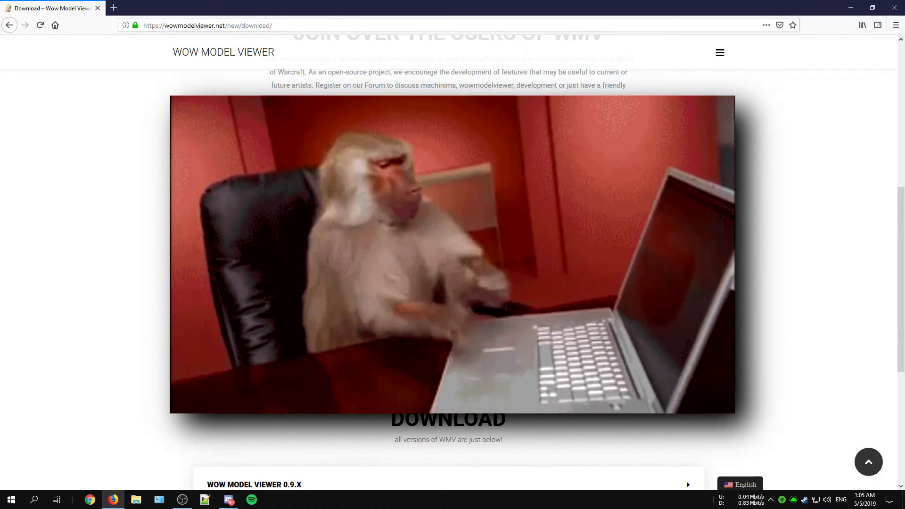
{"action": "scroll", "coordinate": [452, 255], "scroll_direction": "down", "scroll_amount": 5}
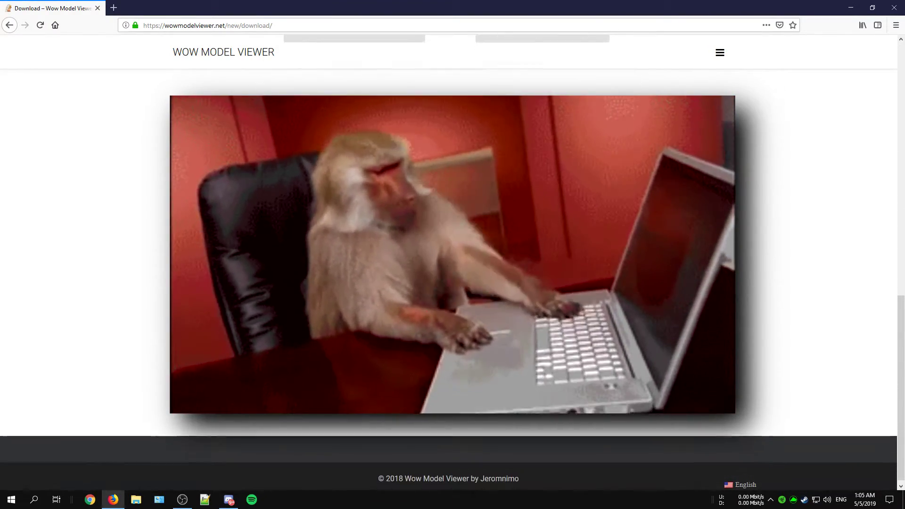
{"action": "scroll", "coordinate": [687, 231], "scroll_direction": "up", "scroll_amount": 10}
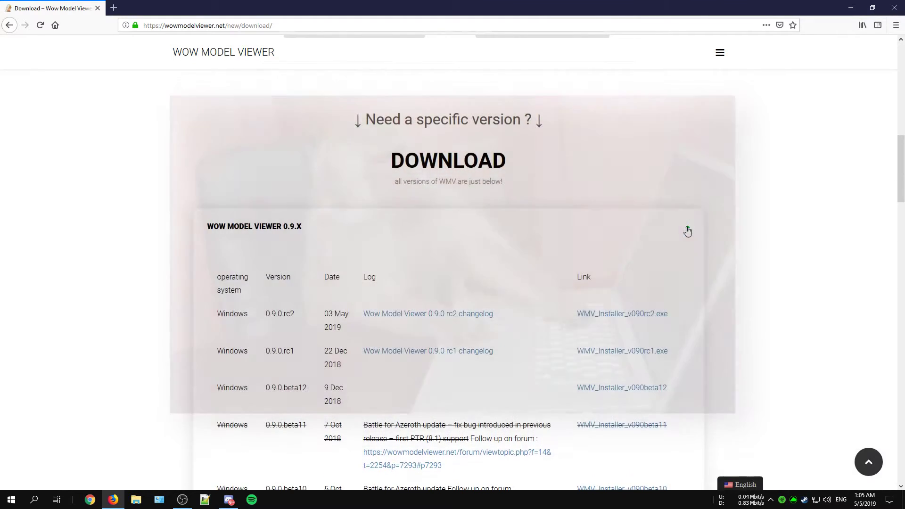
{"action": "scroll", "coordinate": [739, 238], "scroll_direction": "down", "scroll_amount": 3}
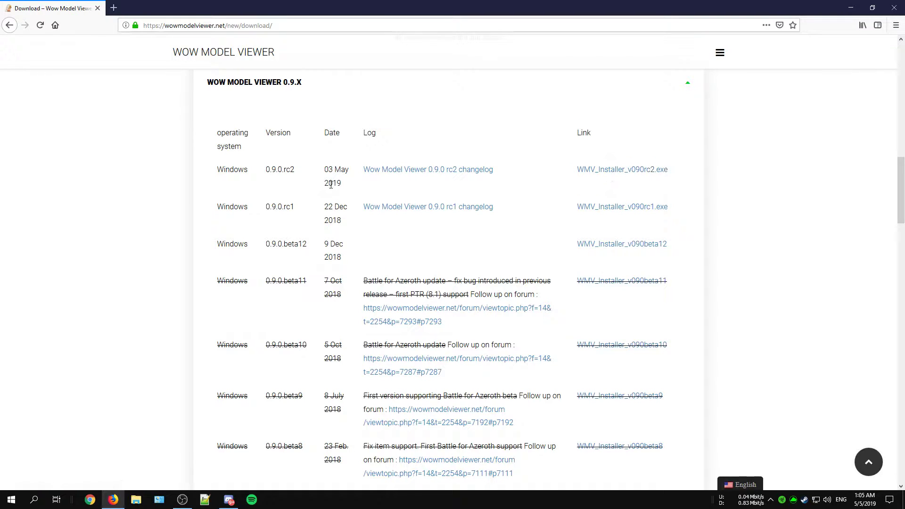
{"action": "left_click", "coordinate": [616, 176]}
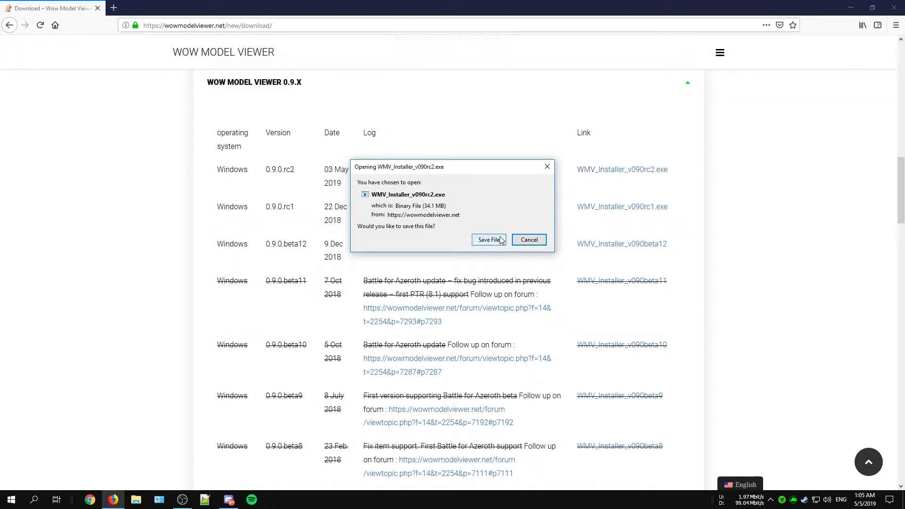
{"action": "left_click", "coordinate": [501, 240]}
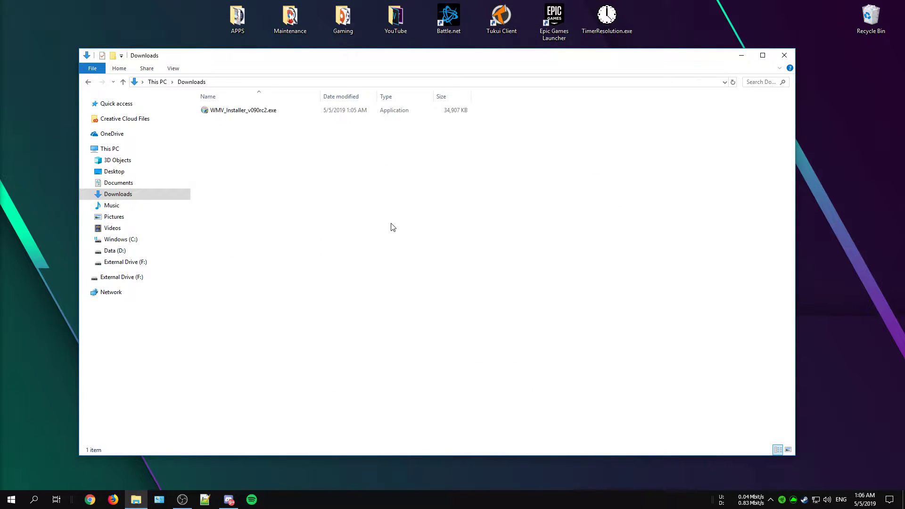
Install WoW Model Viewer past the SmartScreen warning, place its shortcut beside Battle.net, and launch it
{"action": "double_click", "coordinate": [266, 112]}
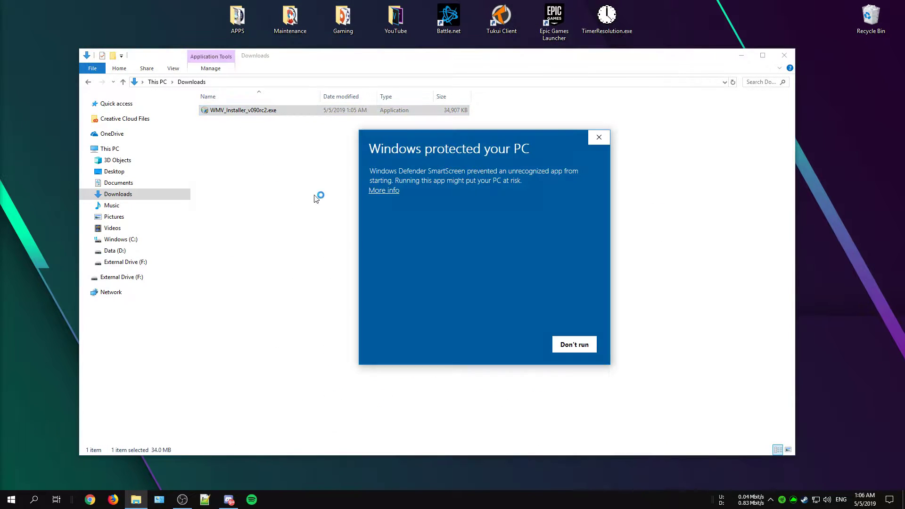
{"action": "left_click", "coordinate": [384, 191]}
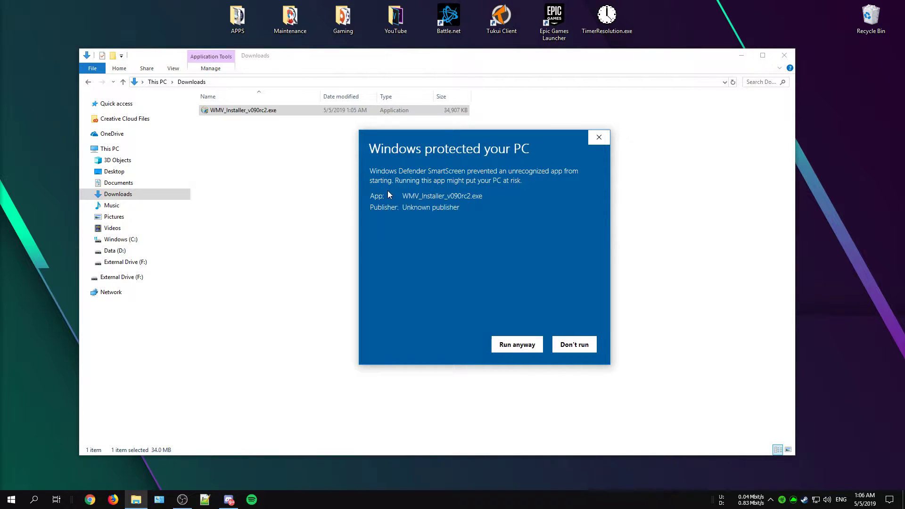
{"action": "left_click", "coordinate": [517, 345]}
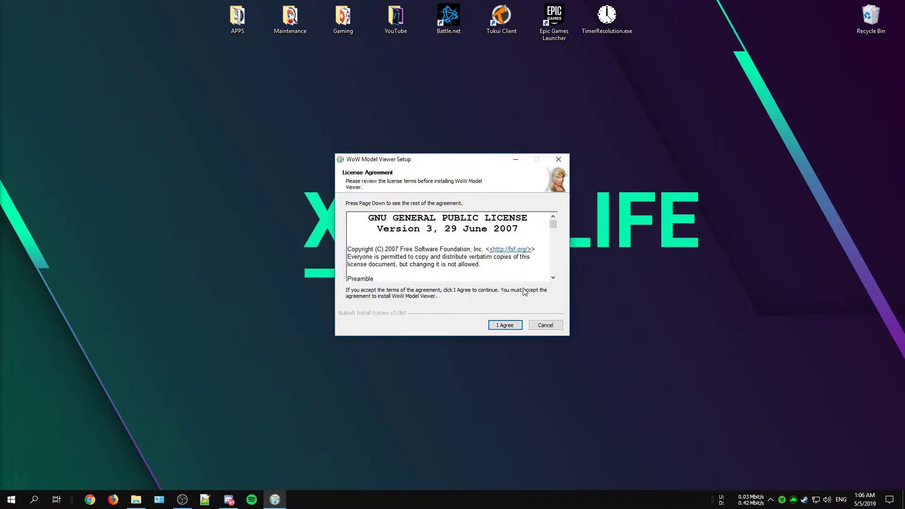
{"action": "left_click", "coordinate": [513, 325]}
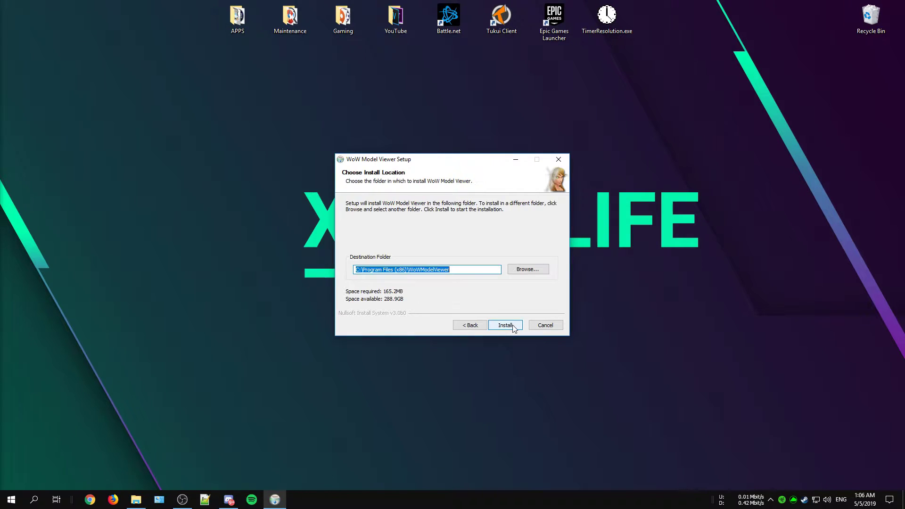
{"action": "left_click", "coordinate": [505, 325]}
{"action": "left_click", "coordinate": [512, 326]}
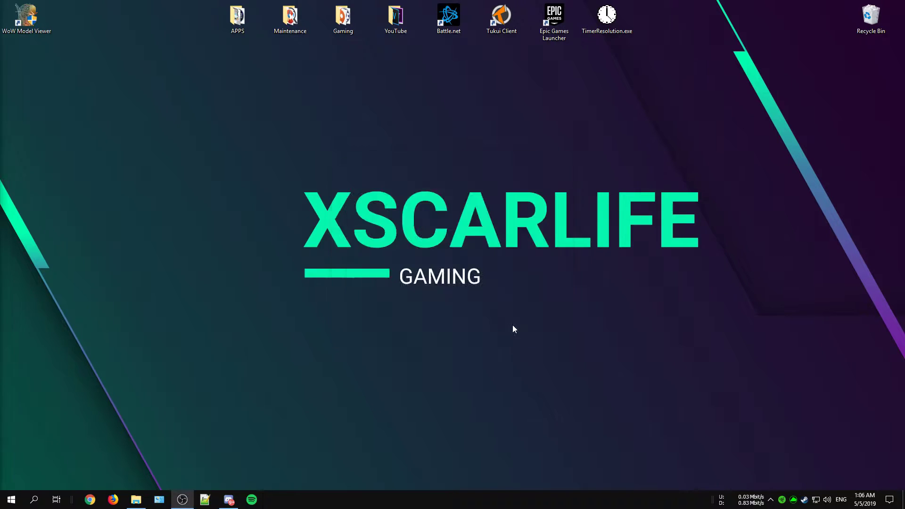
{"action": "left_click_drag", "start_coordinate": [26, 29], "coordinate": [450, 79]}
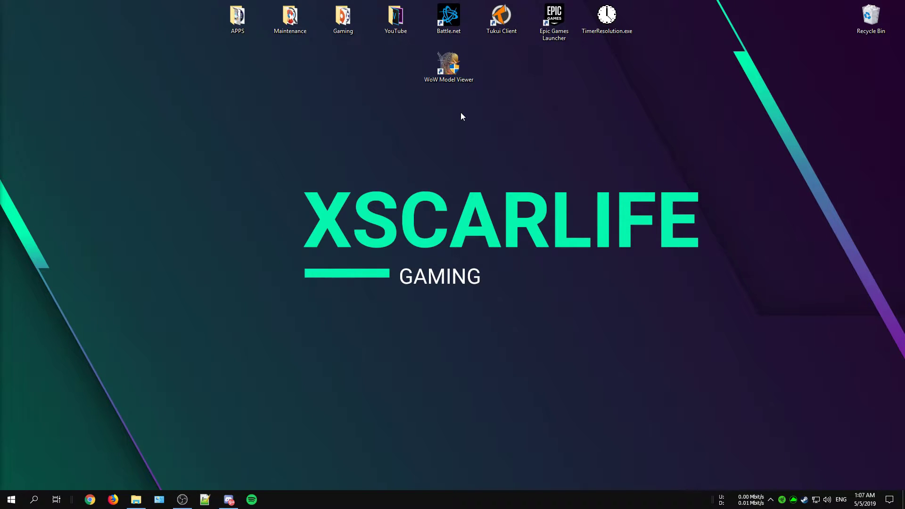
{"action": "double_click", "coordinate": [451, 63]}
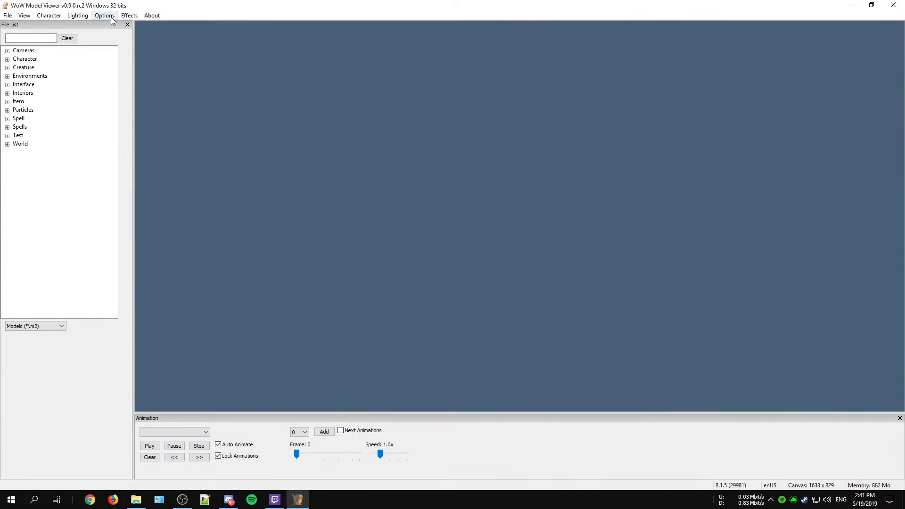
Open Options > Settings and choose Change Game Folder on the General tab
{"action": "left_click", "coordinate": [106, 15]}
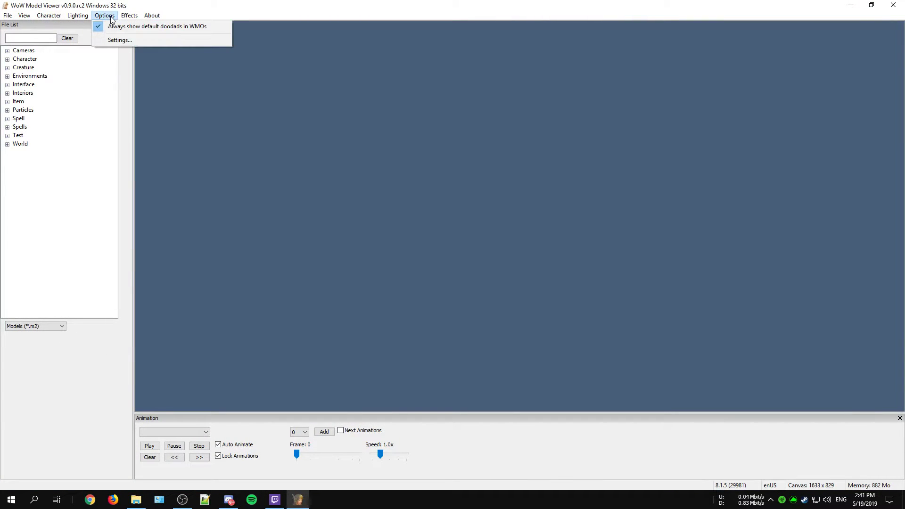
{"action": "left_click", "coordinate": [120, 41]}
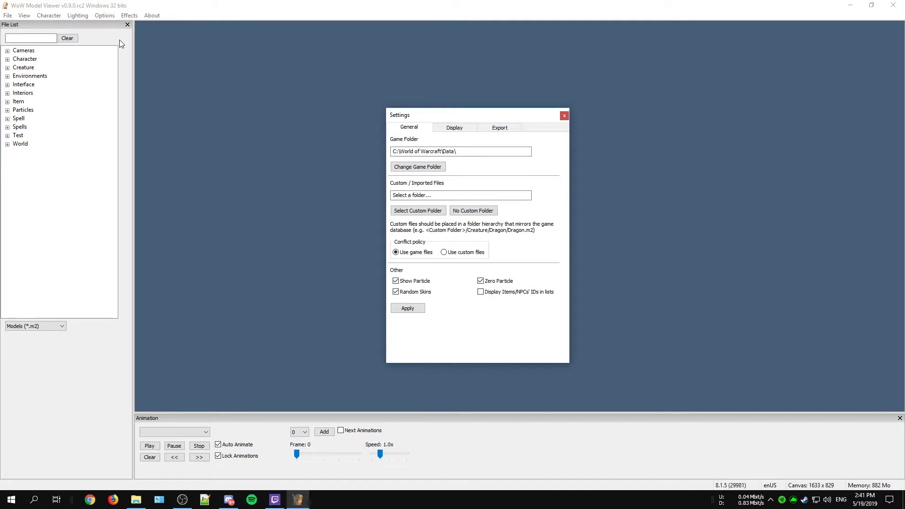
{"action": "left_click", "coordinate": [441, 168]}
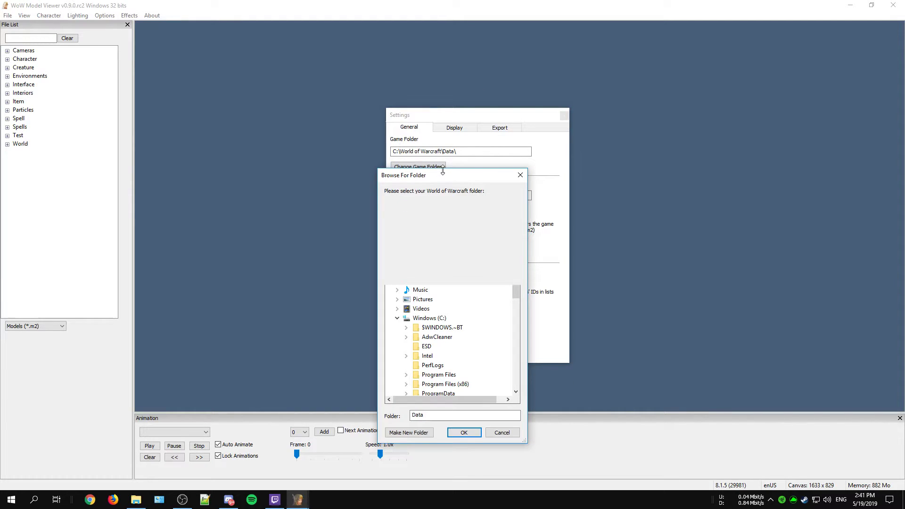
Pick C:\World of Warcraft\Data in the folder browser and confirm it as the game folder
{"action": "left_click_drag", "start_coordinate": [465, 168], "coordinate": [473, 118]}
{"action": "scroll", "coordinate": [521, 237], "scroll_direction": "down", "scroll_amount": 2}
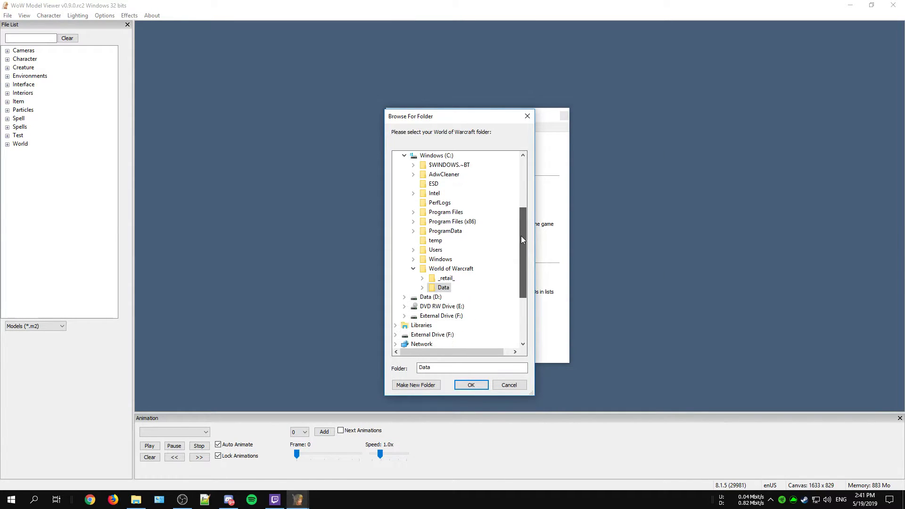
{"action": "scroll", "coordinate": [521, 238], "scroll_direction": "down", "scroll_amount": 1}
{"action": "scroll", "coordinate": [521, 240], "scroll_direction": "up", "scroll_amount": 1}
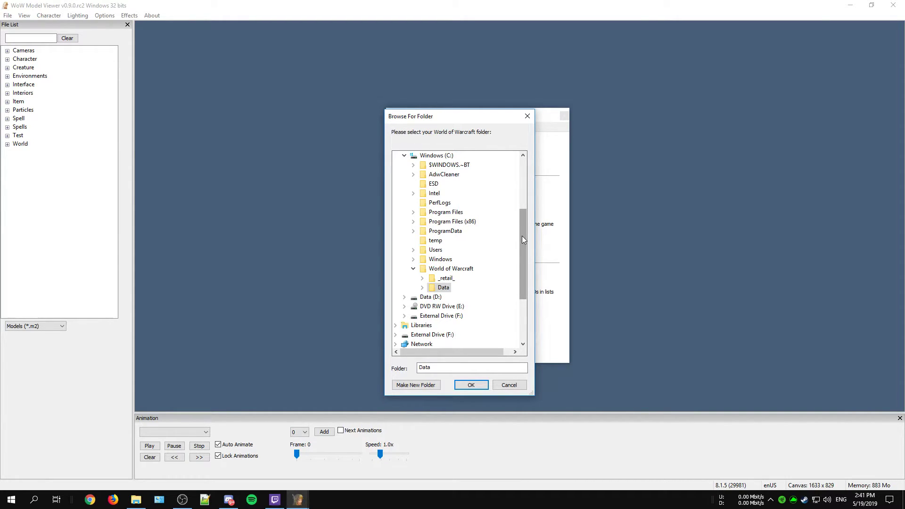
{"action": "double_click", "coordinate": [443, 289]}
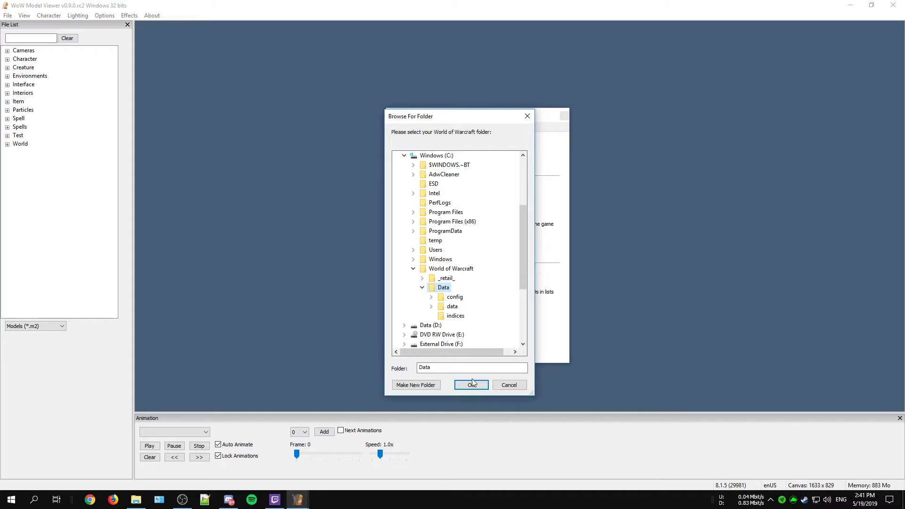
{"action": "left_click", "coordinate": [422, 289]}
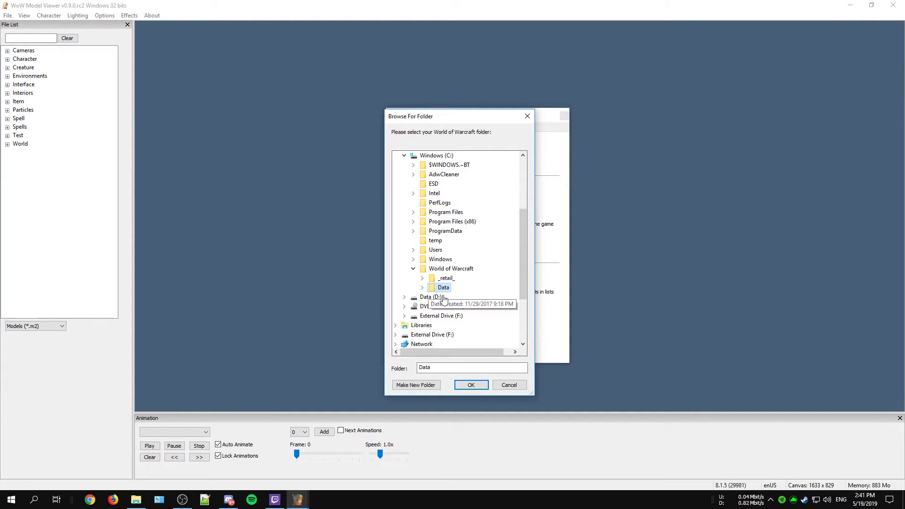
{"action": "left_click", "coordinate": [472, 386]}
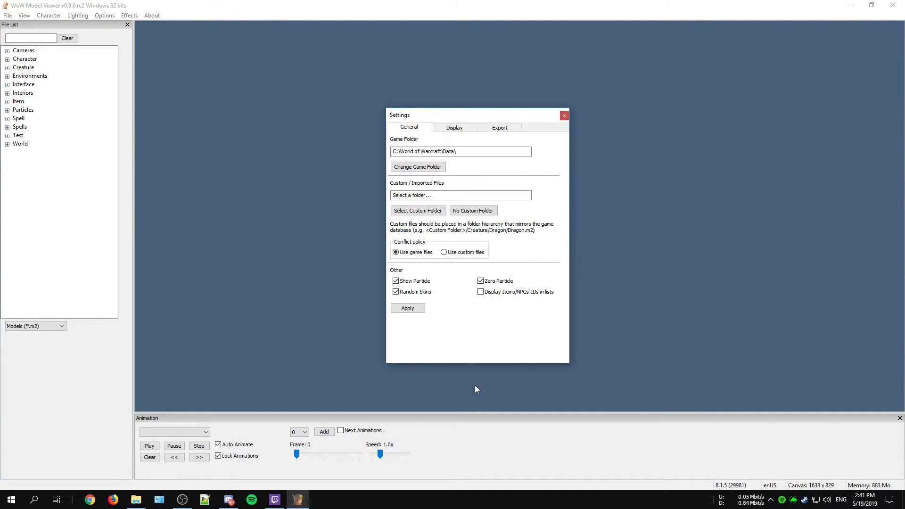
Apply the new game folder and load the World of Warcraft data right away
{"action": "left_click", "coordinate": [417, 310]}
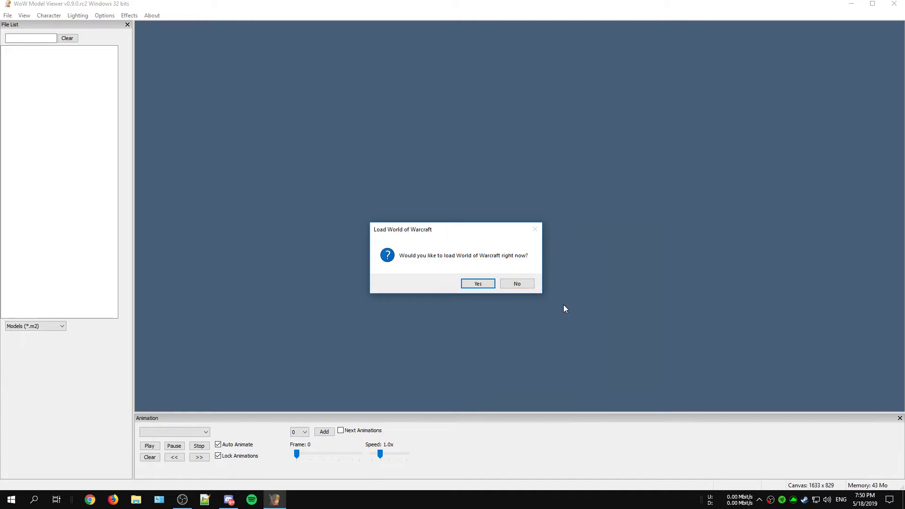
{"action": "left_click", "coordinate": [482, 286]}
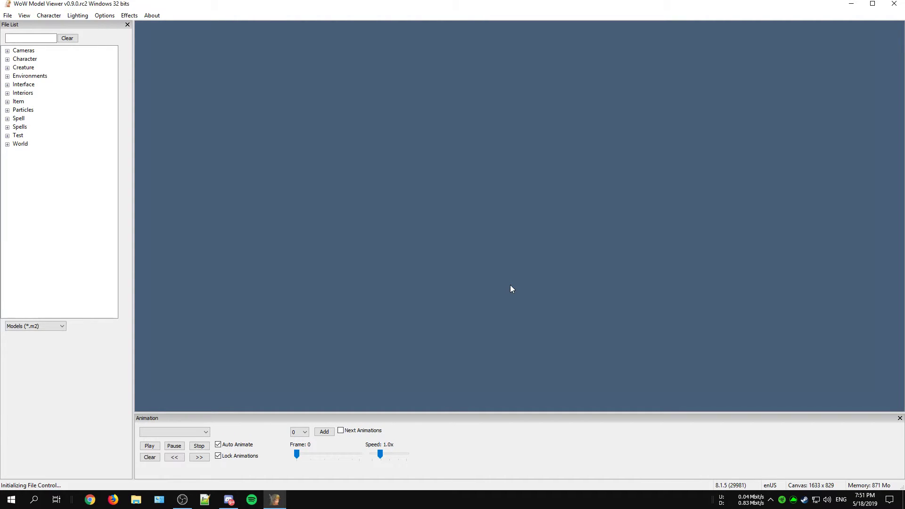
Load bloodelffemale_hd.m2 from Character > Bloodelf > female in the File List
{"action": "left_click", "coordinate": [7, 59]}
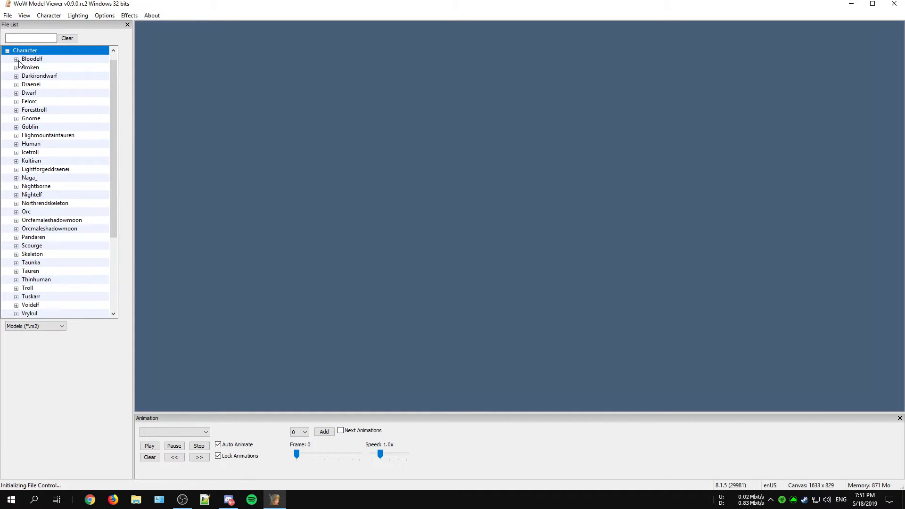
{"action": "left_click", "coordinate": [16, 60]}
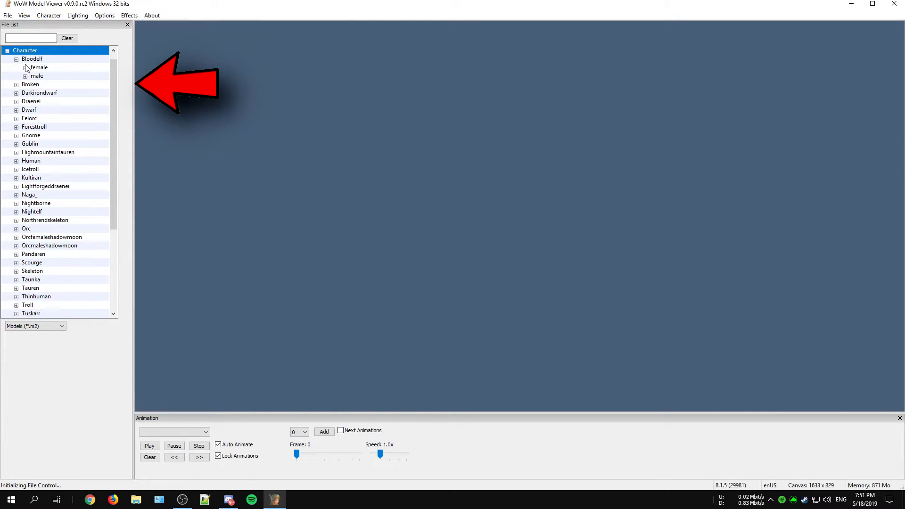
{"action": "left_click", "coordinate": [25, 68]}
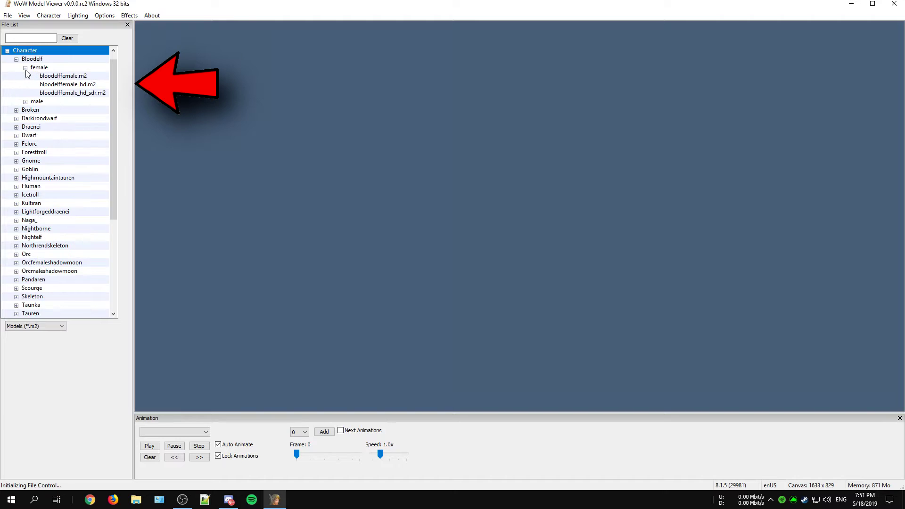
{"action": "left_click", "coordinate": [84, 86]}
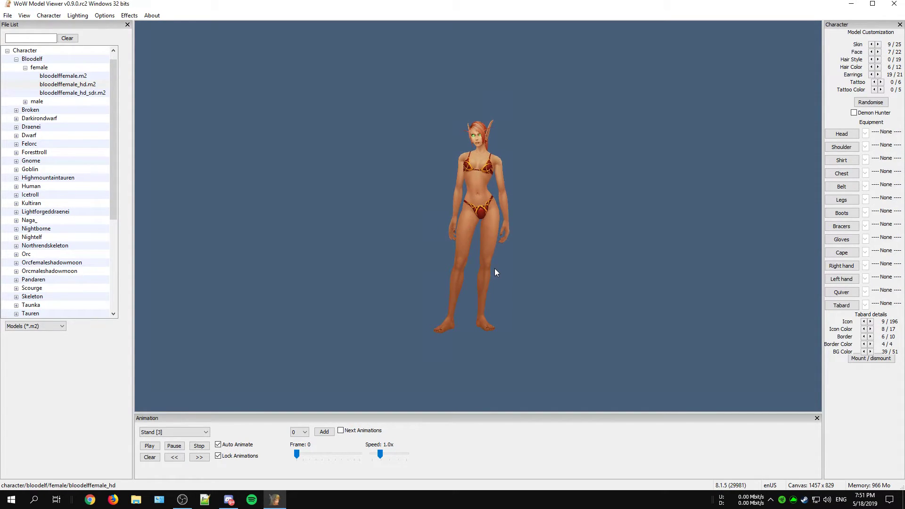
Step the Blood Elf's skin tone forward seven times, then randomise her whole appearance
{"action": "scroll", "coordinate": [495, 272], "scroll_direction": "up", "scroll_amount": 3}
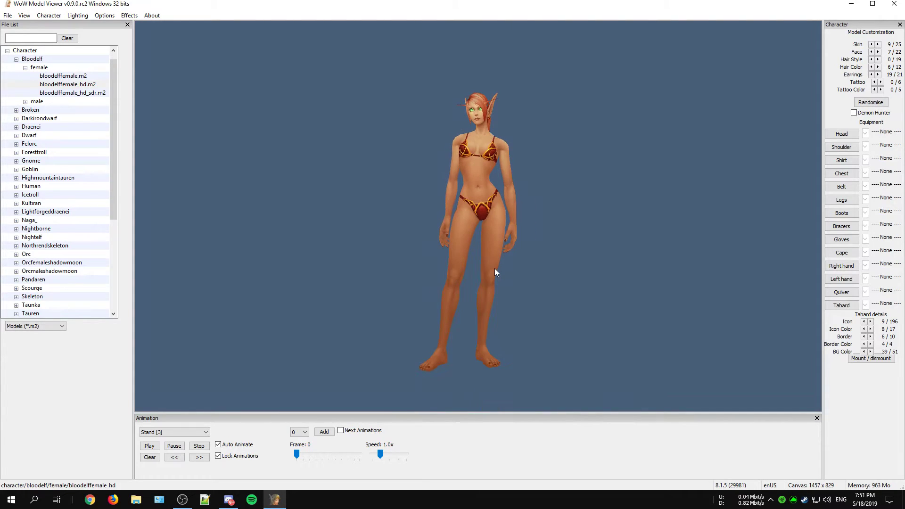
{"action": "left_click", "coordinate": [878, 45]}
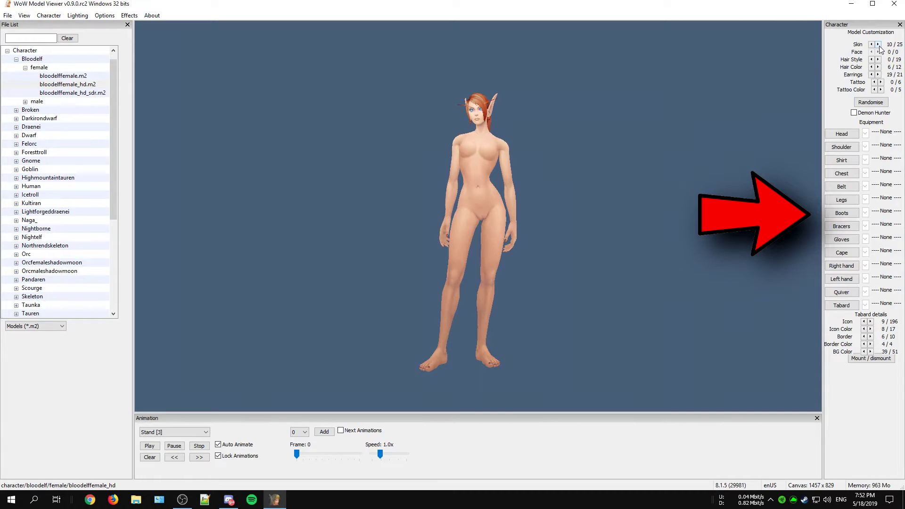
{"action": "left_click", "coordinate": [878, 45]}
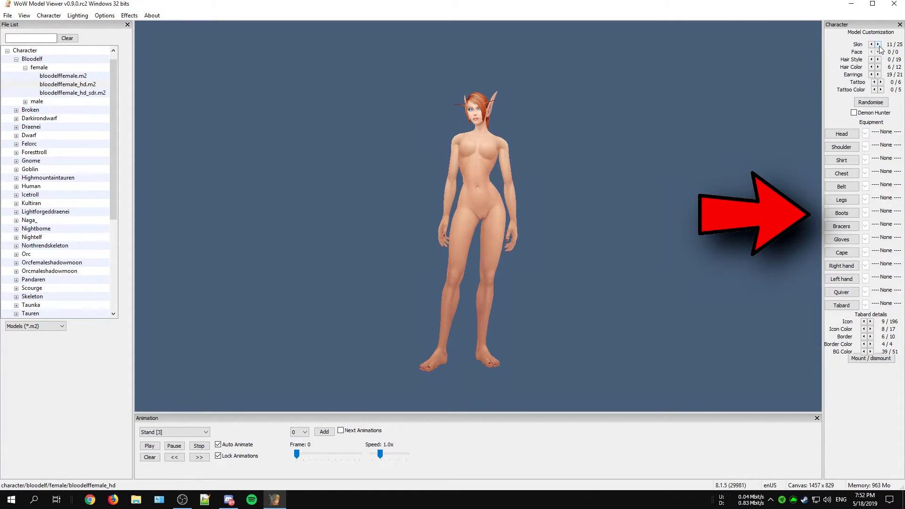
{"action": "left_click", "coordinate": [878, 44]}
{"action": "left_click", "coordinate": [878, 45]}
{"action": "left_click", "coordinate": [878, 45]}
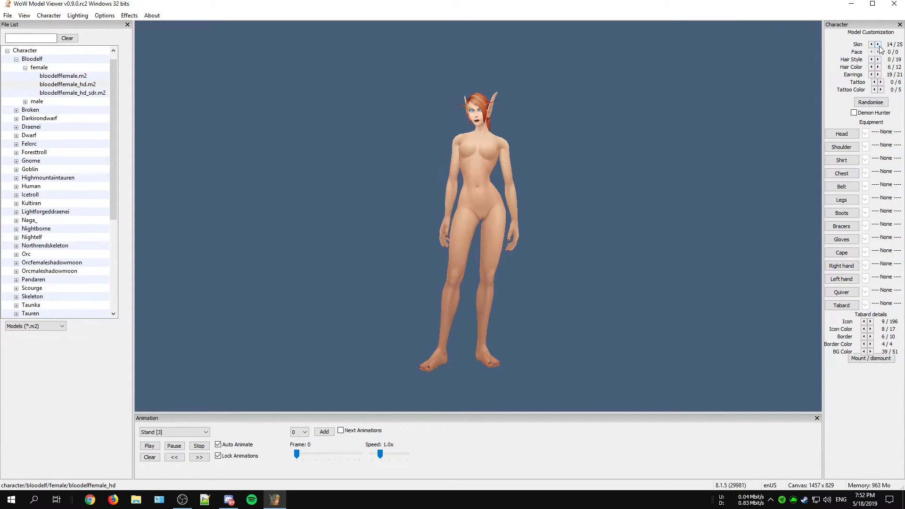
{"action": "left_click", "coordinate": [878, 45]}
{"action": "left_click", "coordinate": [878, 45]}
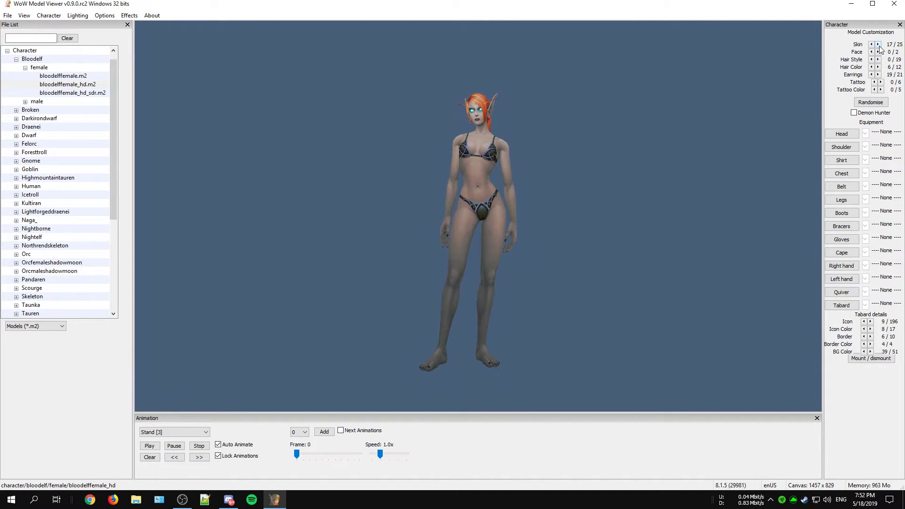
{"action": "left_click", "coordinate": [871, 103]}
{"action": "left_click", "coordinate": [202, 432]}
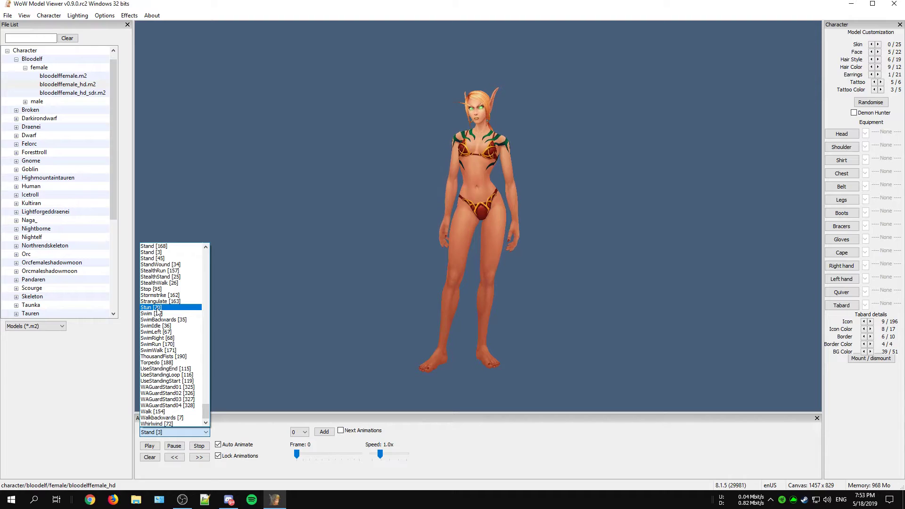
Switch the animation from Stop [95] to ThousandFists [190] punching, then pause it
{"action": "left_click", "coordinate": [158, 289]}
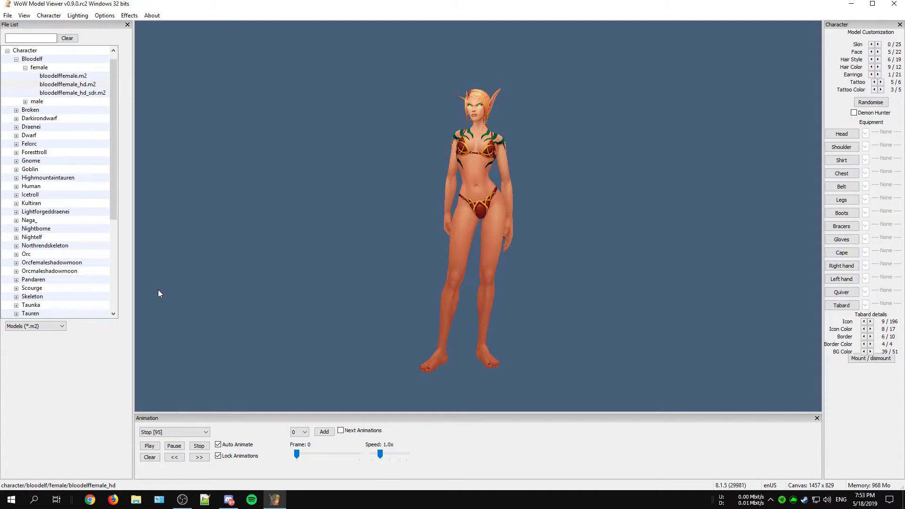
{"action": "left_click", "coordinate": [176, 433]}
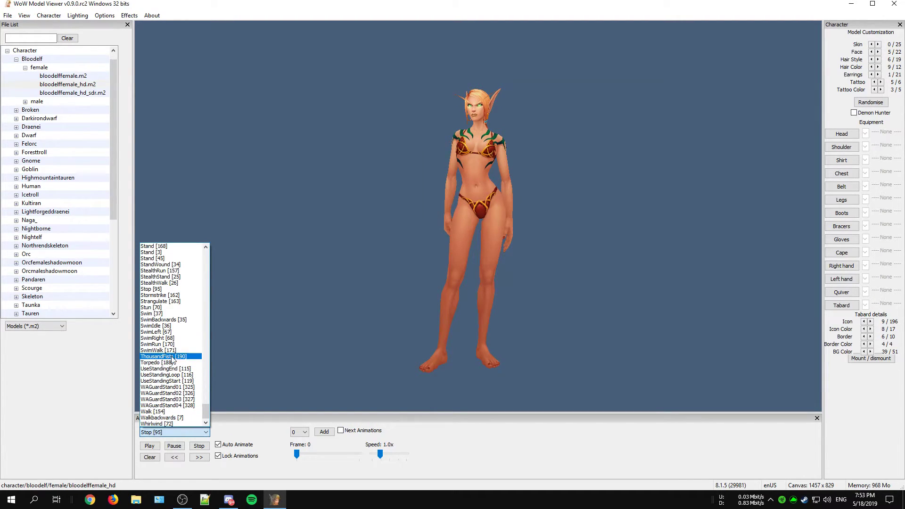
{"action": "left_click", "coordinate": [172, 357]}
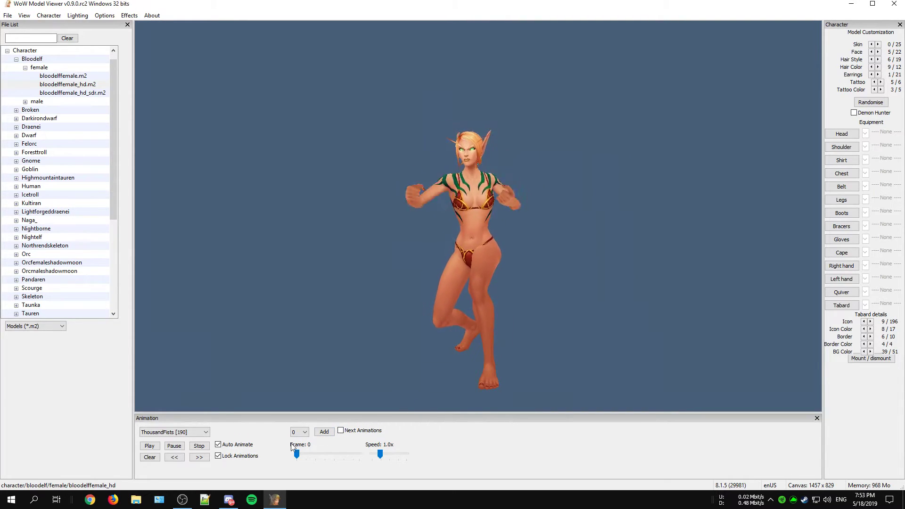
{"action": "left_click", "coordinate": [173, 447]}
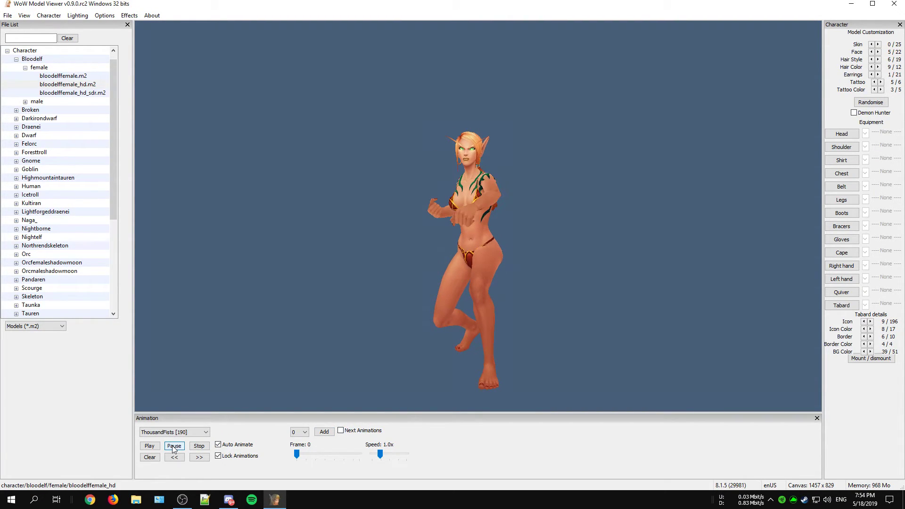
Raise the animation speed to 4.0x, return it to 1.9x, then stop playback
{"action": "left_click_drag", "start_coordinate": [455, 352], "coordinate": [475, 358]}
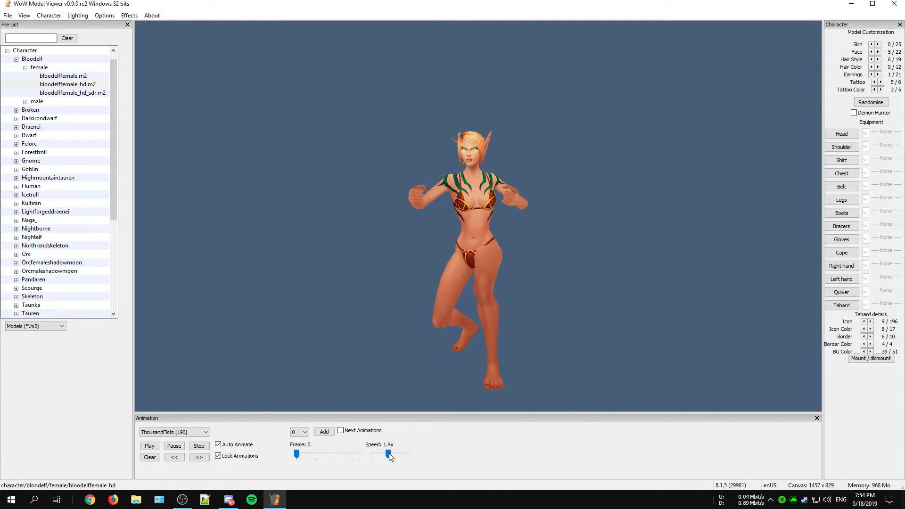
{"action": "left_click_drag", "start_coordinate": [388, 455], "coordinate": [406, 455]}
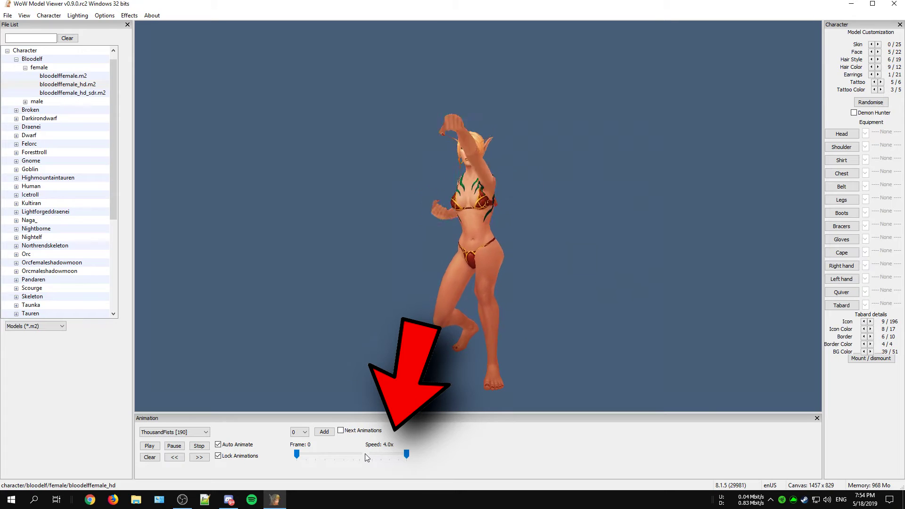
{"action": "left_click_drag", "start_coordinate": [406, 455], "coordinate": [388, 456]}
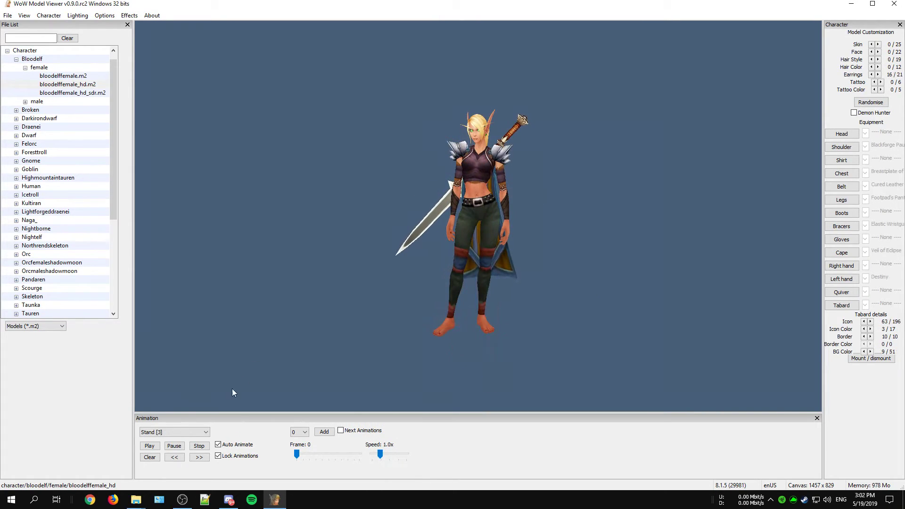
{"action": "left_click", "coordinate": [199, 446]}
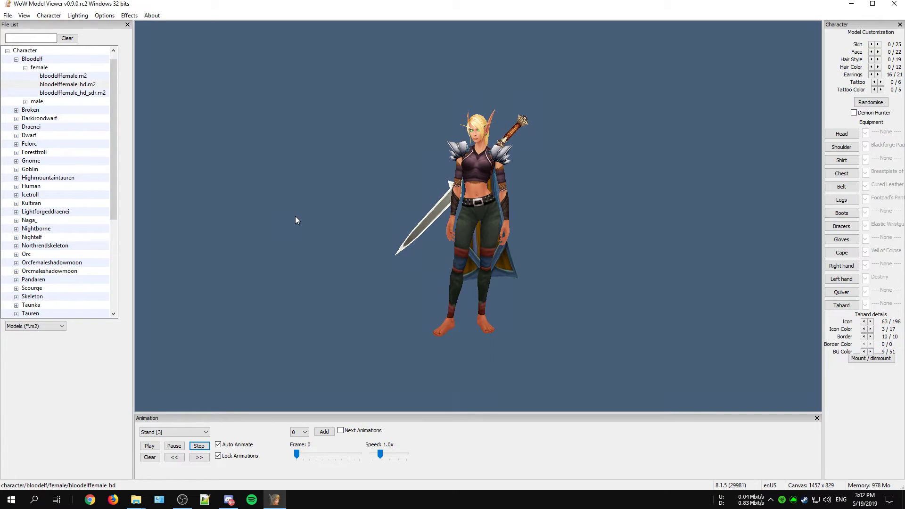
Save a screenshot of the model as screenshot_101.png on the Desktop
{"action": "left_click", "coordinate": [9, 16]}
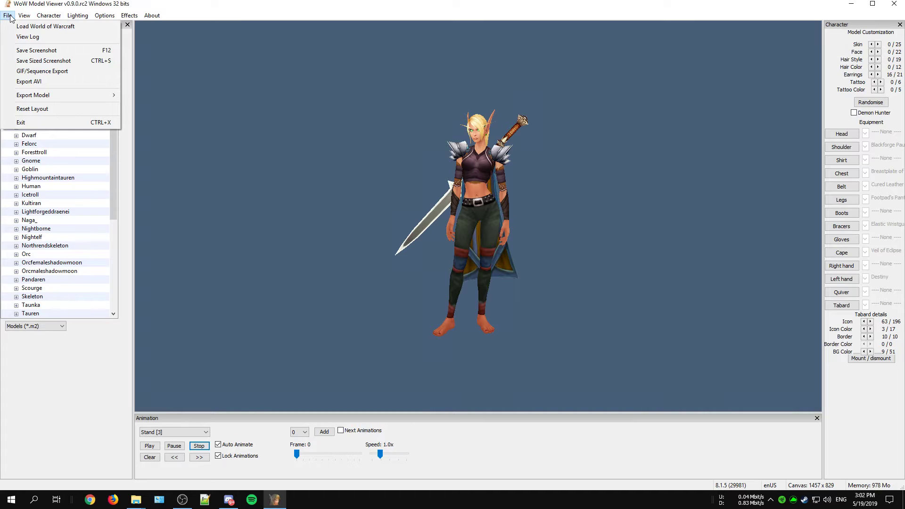
{"action": "left_click", "coordinate": [12, 53]}
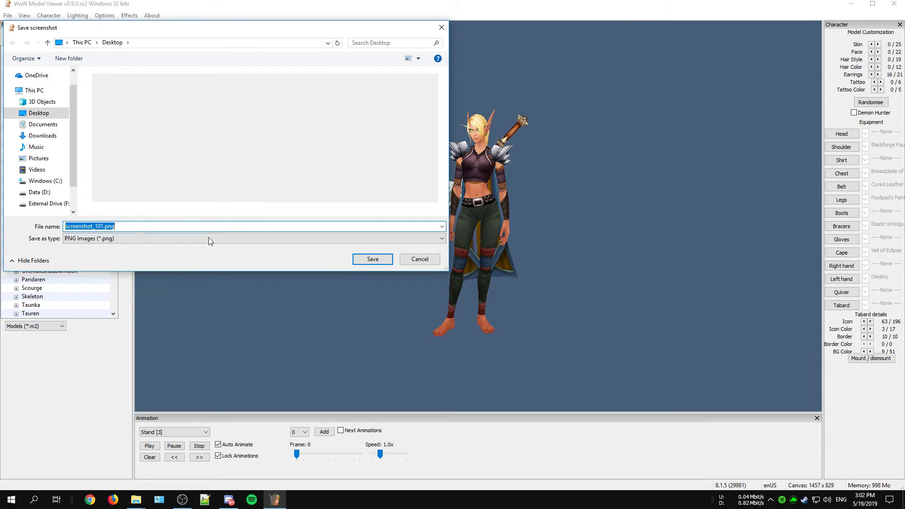
{"action": "left_click", "coordinate": [382, 262]}
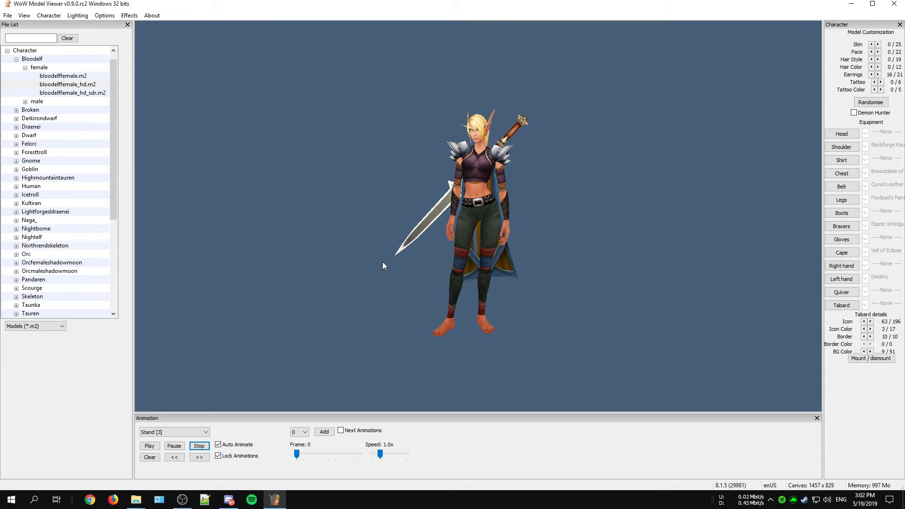